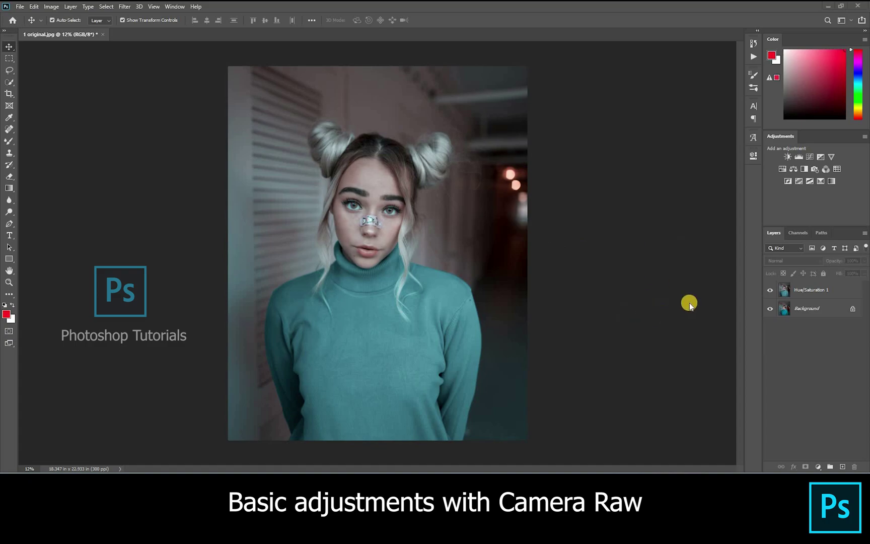
Open the Camera Raw filter on the Hue/Saturation 1 layer.
click(816, 294)
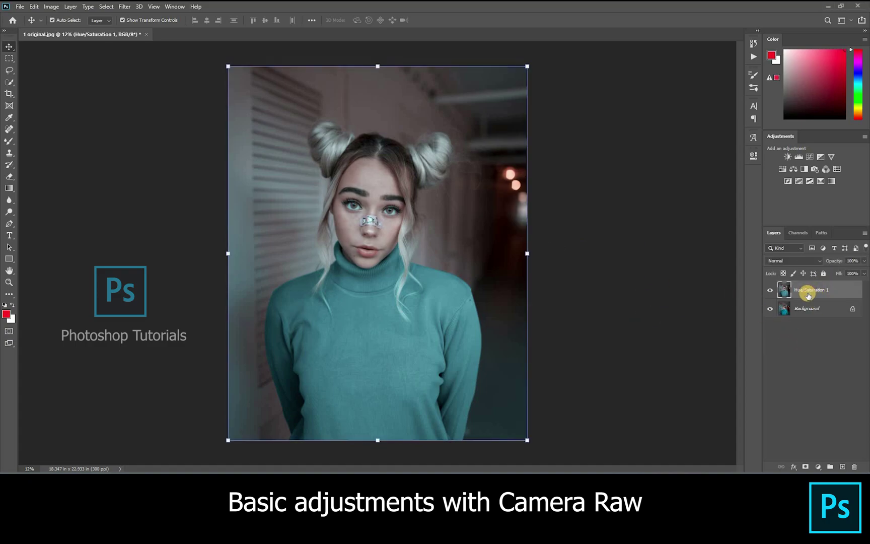
key(ctrl+shift)
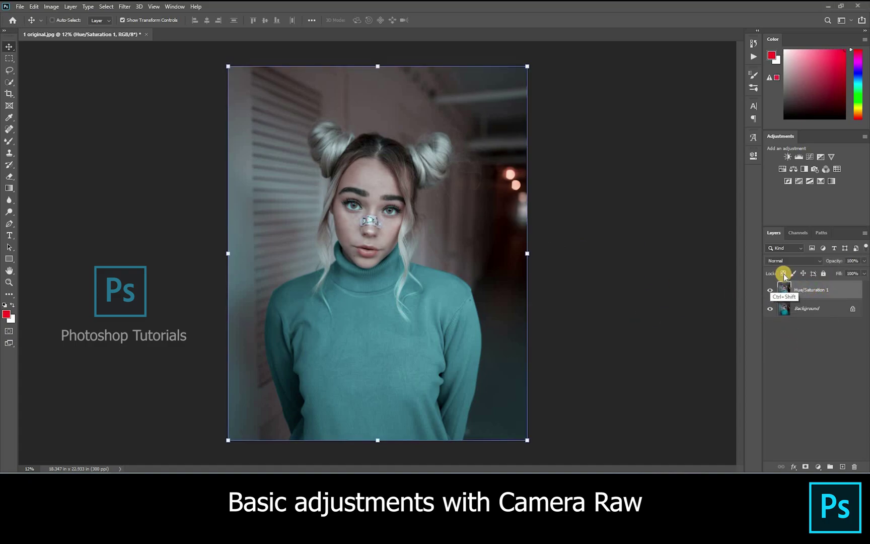
key(ctrl+shift+a)
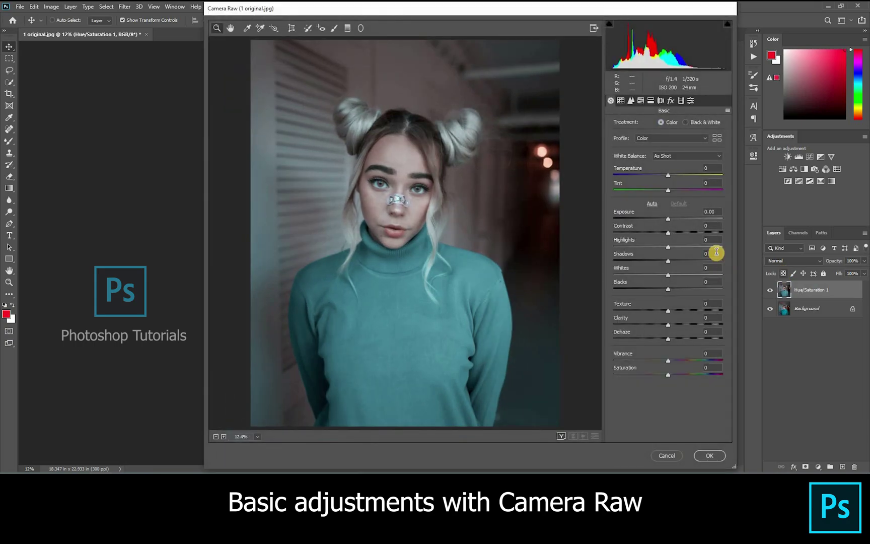
Set the basic tone values to Highlights -16, Shadows +27, Whites -18 and Blacks -8.
click(660, 248)
click(403, 190)
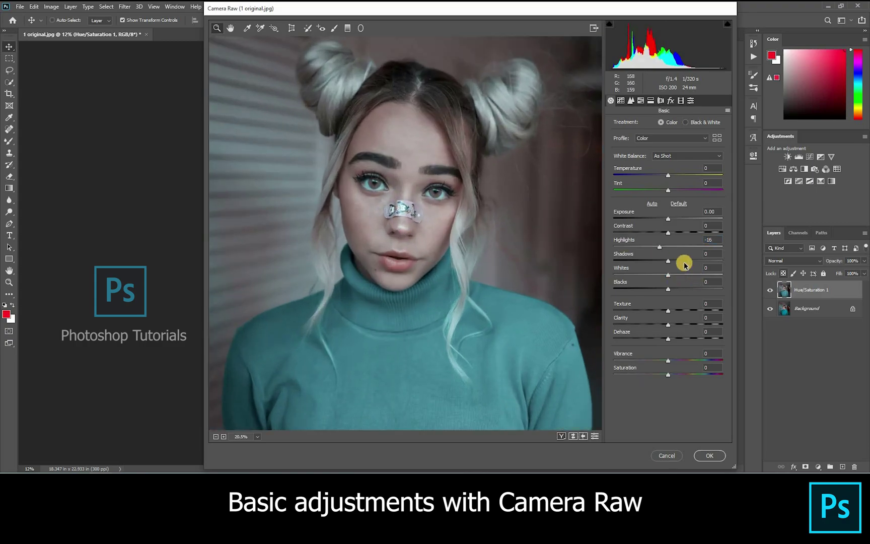
click(682, 260)
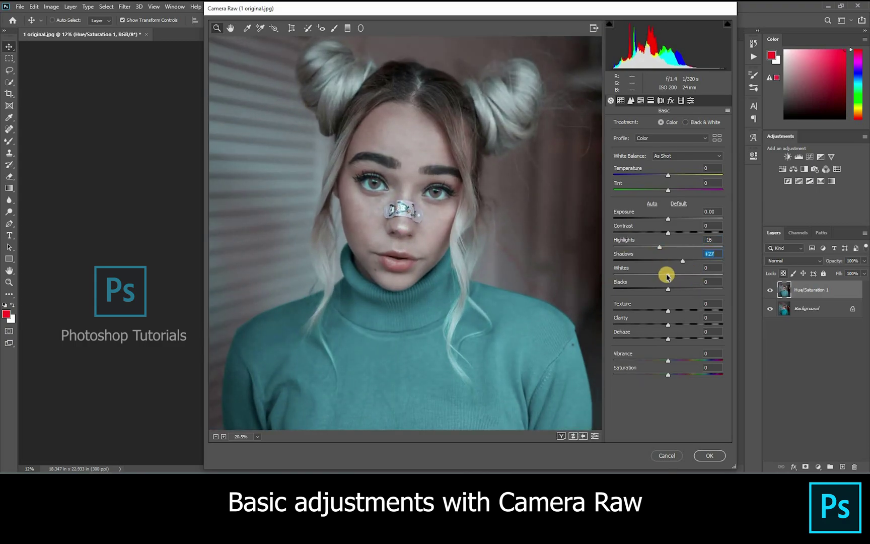
click(655, 274)
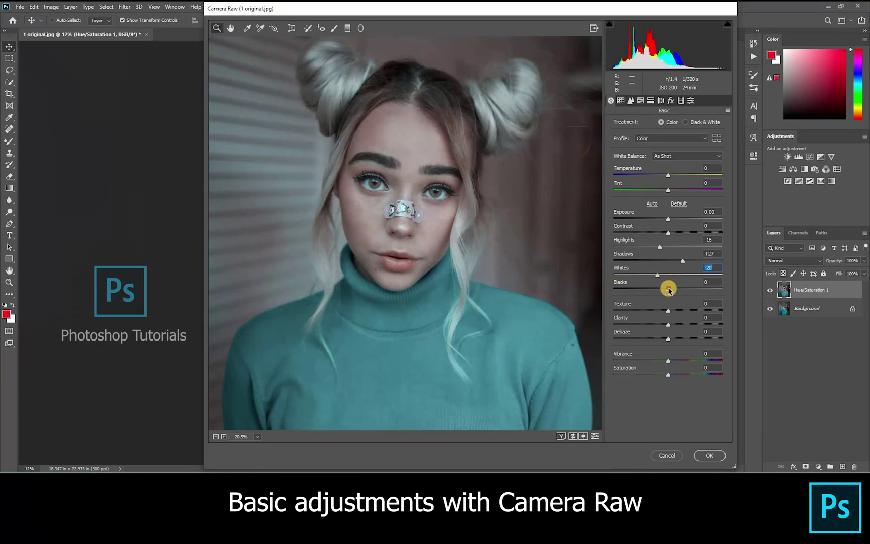
click(664, 288)
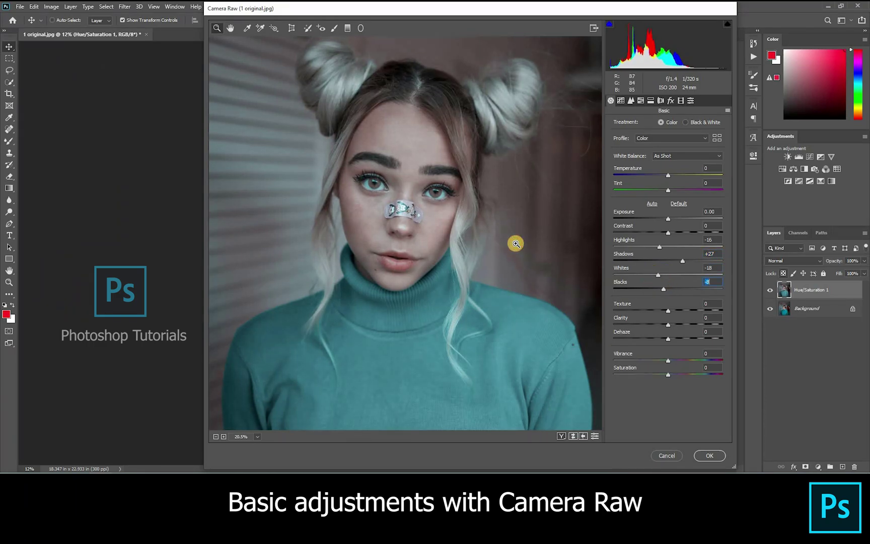
scroll(516, 244, down, 3)
scroll(529, 247, down, 3)
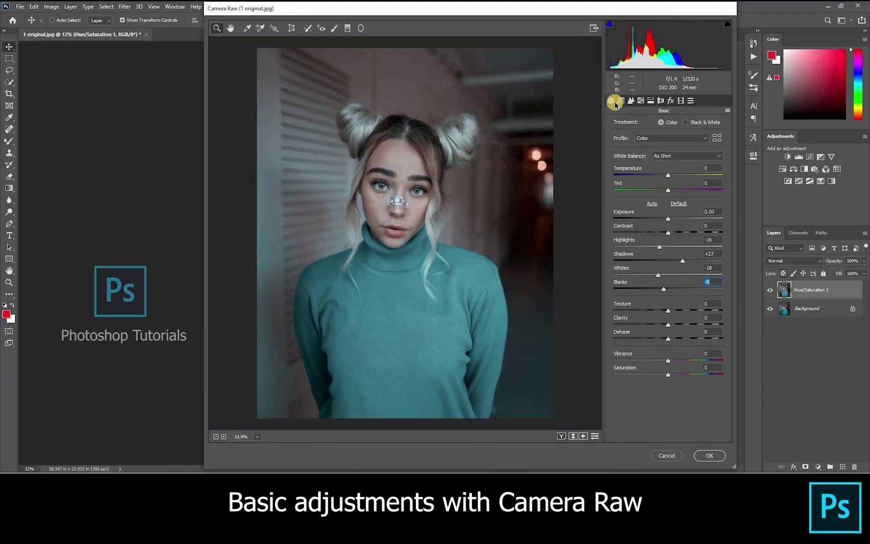
In the HSL adjustments, set hue to -21 for Aquas and +2 for Blues, and saturation to +13 for Reds and +33 for Oranges.
click(623, 101)
click(632, 101)
click(640, 101)
click(680, 124)
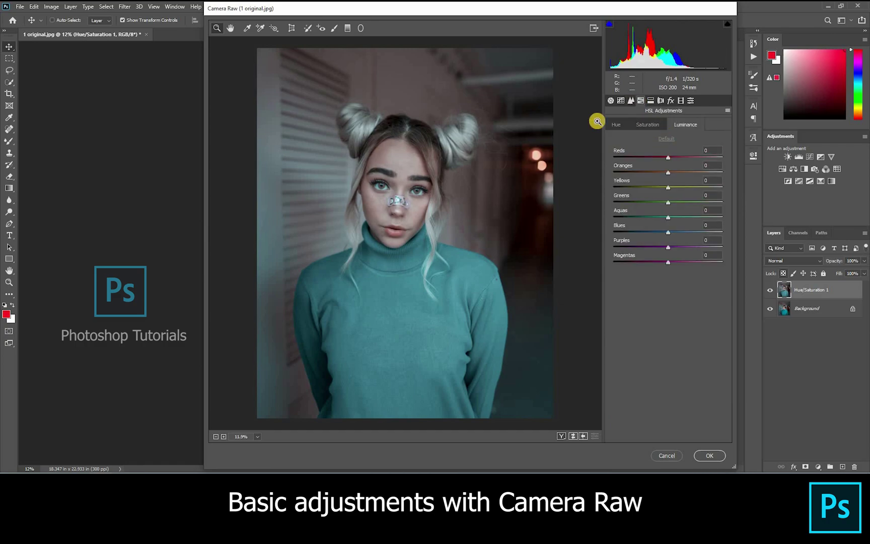
click(616, 124)
mouse_move(668, 232)
mouse_down()
mouse_move(624, 229)
mouse_move(693, 235)
mouse_move(664, 218)
mouse_move(698, 217)
mouse_move(652, 212)
mouse_move(672, 230)
mouse_up()
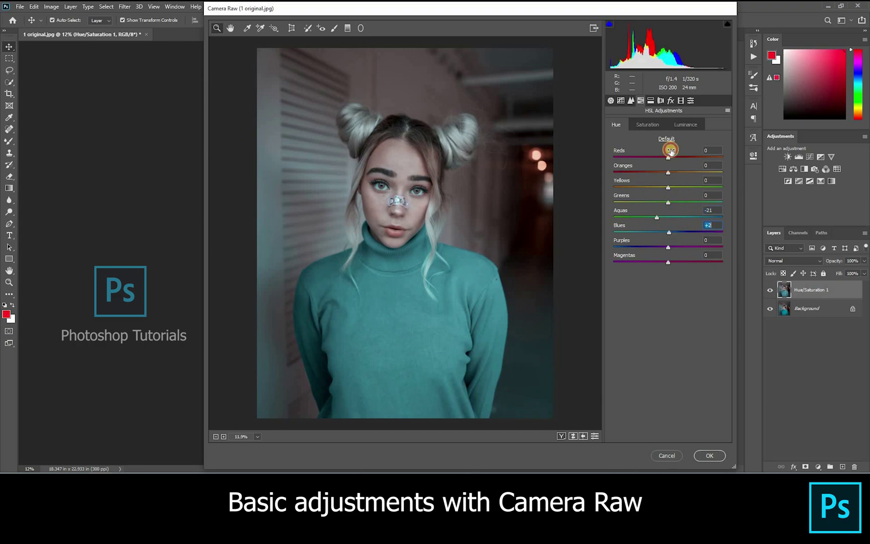
click(647, 125)
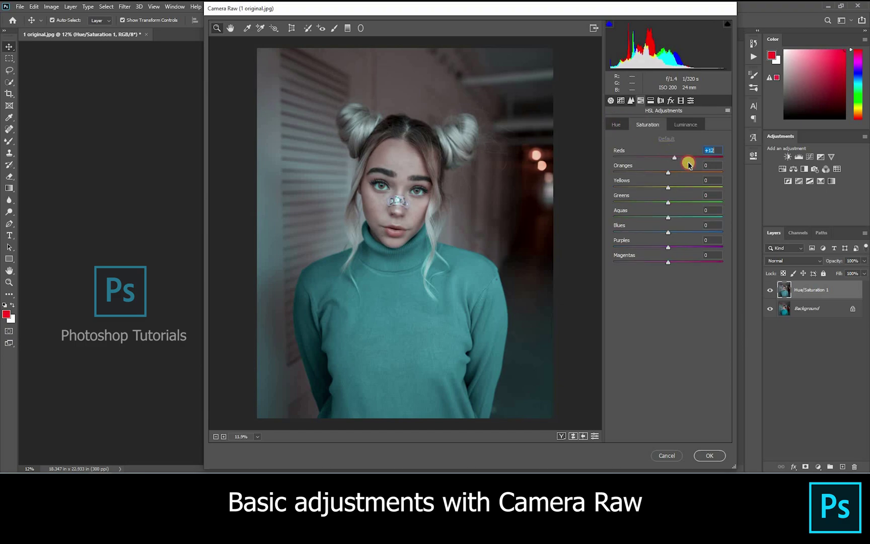
drag(675, 162, 688, 132)
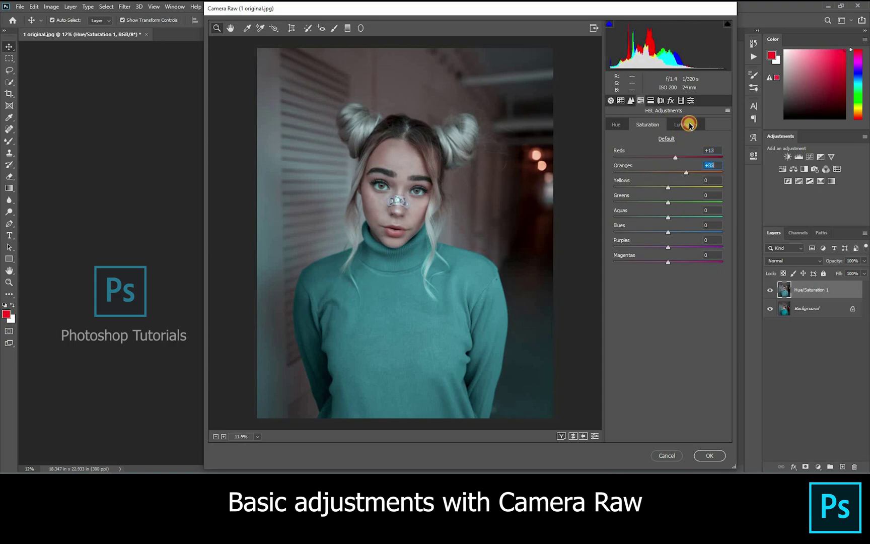
Set the HSL luminance to +8 for Reds and +15 for Oranges to brighten the skin.
click(689, 125)
drag(667, 172, 683, 156)
drag(412, 211, 680, 159)
click(659, 160)
right_click(471, 222)
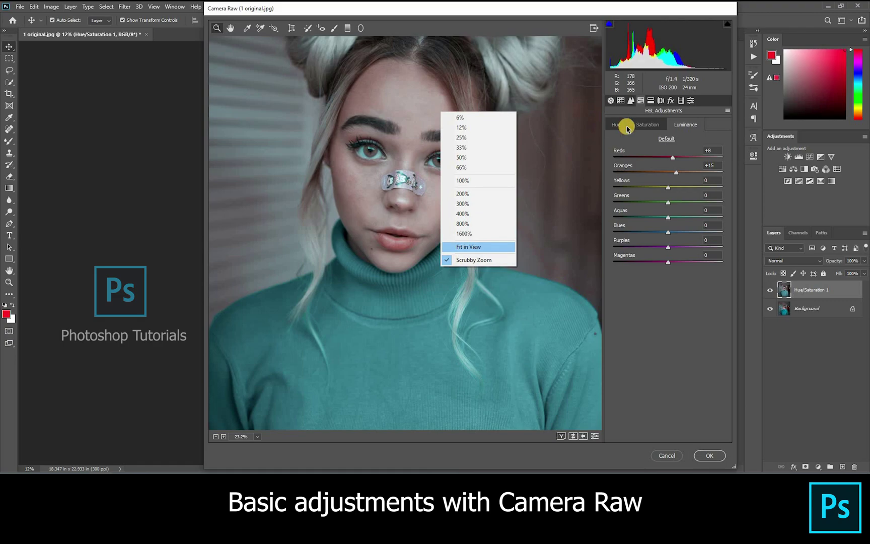
click(466, 247)
Look through the Split Toning, Lens Corrections, Effects and Calibration settings, and apply the Camera Raw adjustments to the layer.
click(649, 101)
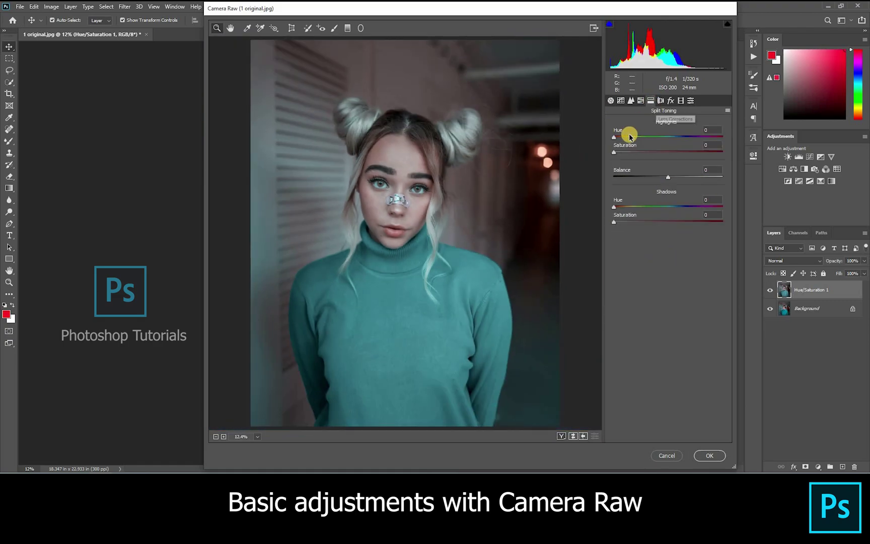
click(661, 101)
click(672, 101)
click(679, 100)
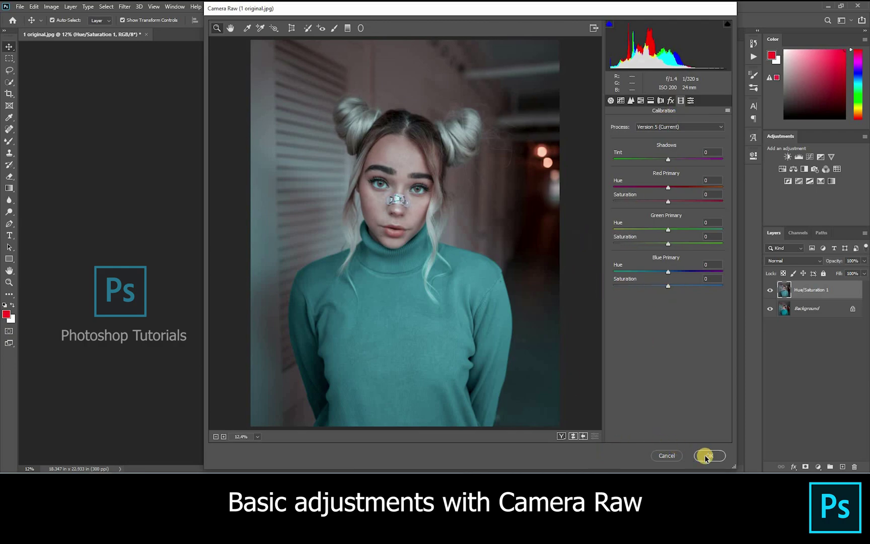
key(Return)
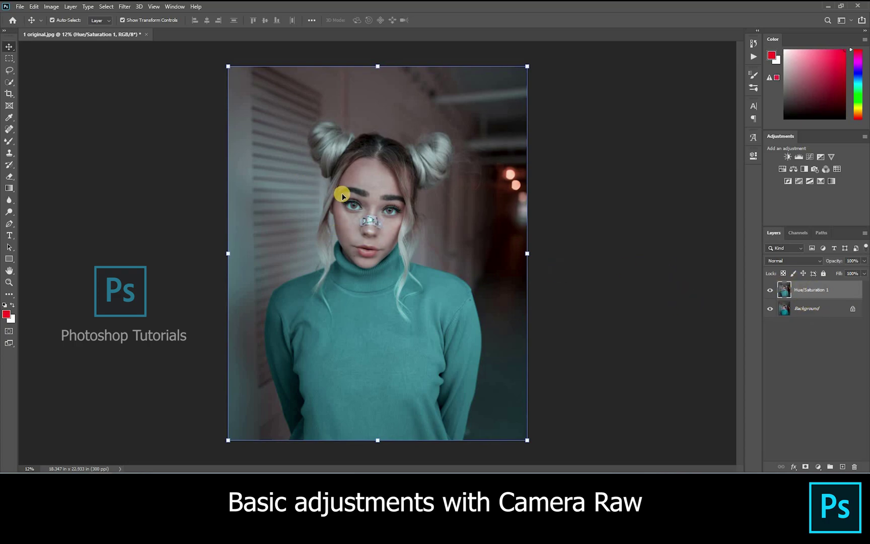
Heal the small marks along the hairline and forehead with the content-aware Spot Healing Brush.
scroll(342, 196, up, 4)
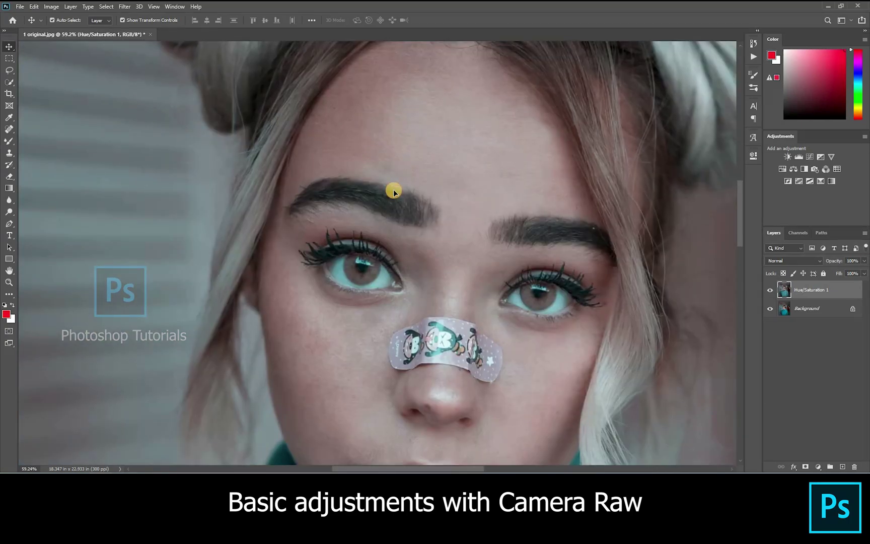
scroll(127, 224, up, 2)
drag(7, 134, 81, 128)
scroll(463, 163, up, 4)
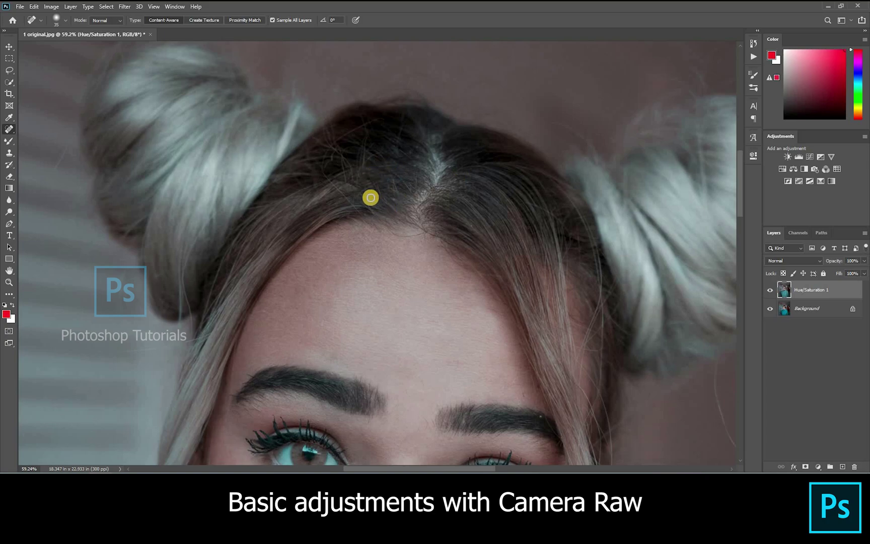
drag(405, 163, 380, 110)
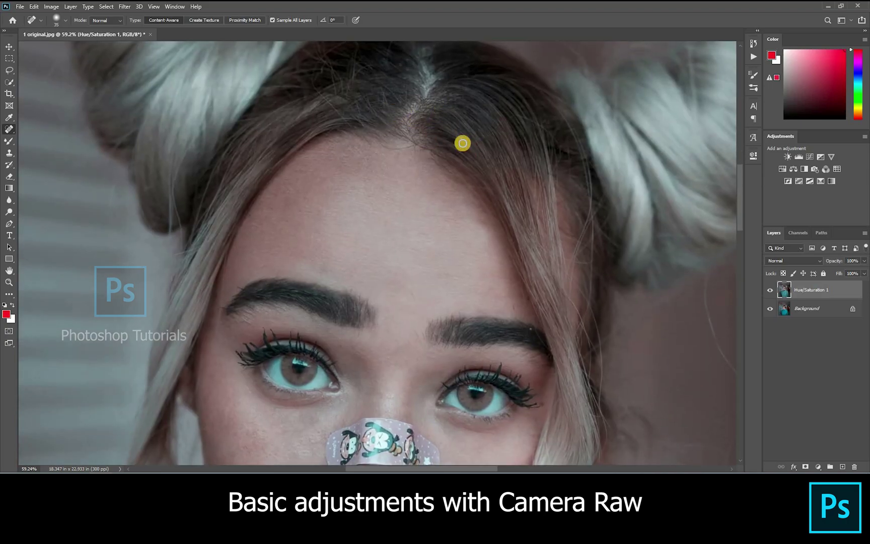
drag(459, 142, 480, 150)
mouse_move(345, 186)
mouse_down()
mouse_move(431, 167)
mouse_move(458, 181)
mouse_up()
drag(269, 84, 321, 164)
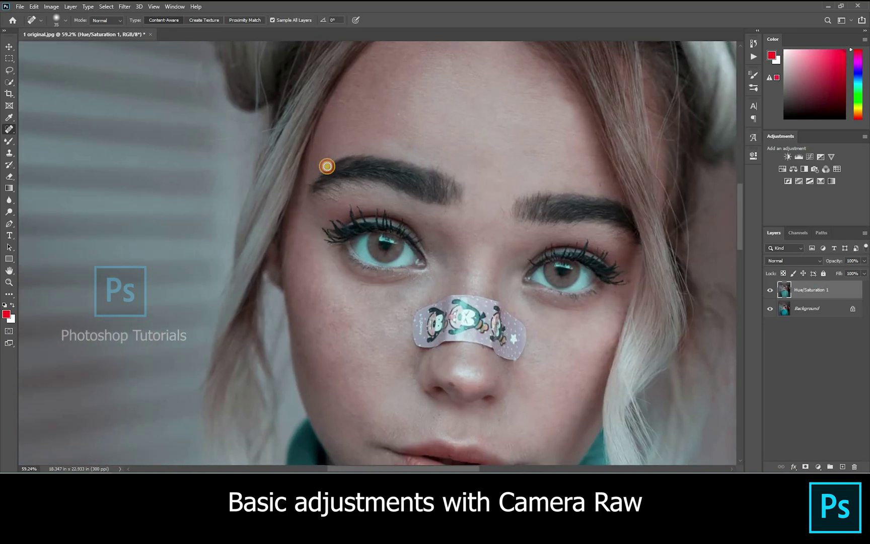
Heal the spots on the temple around the outer end of the eyebrow nearest the shutters.
click(311, 186)
click(311, 159)
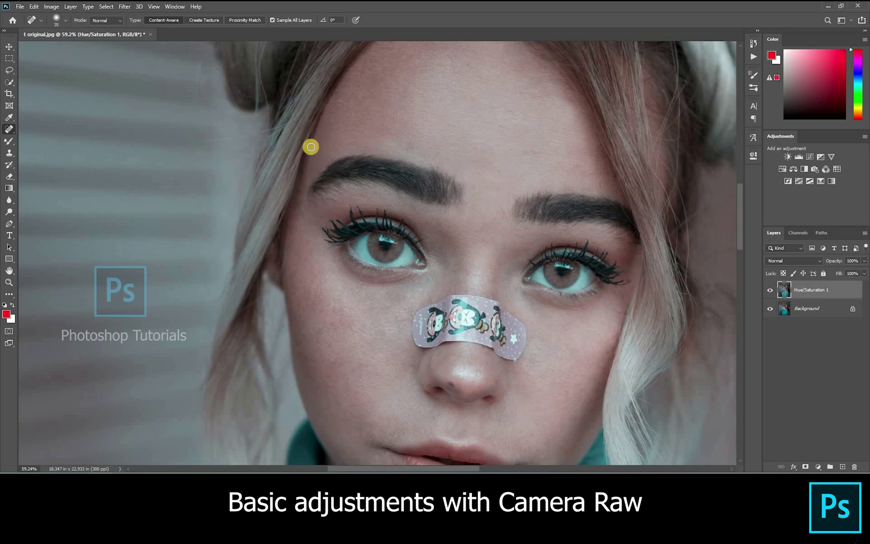
click(325, 170)
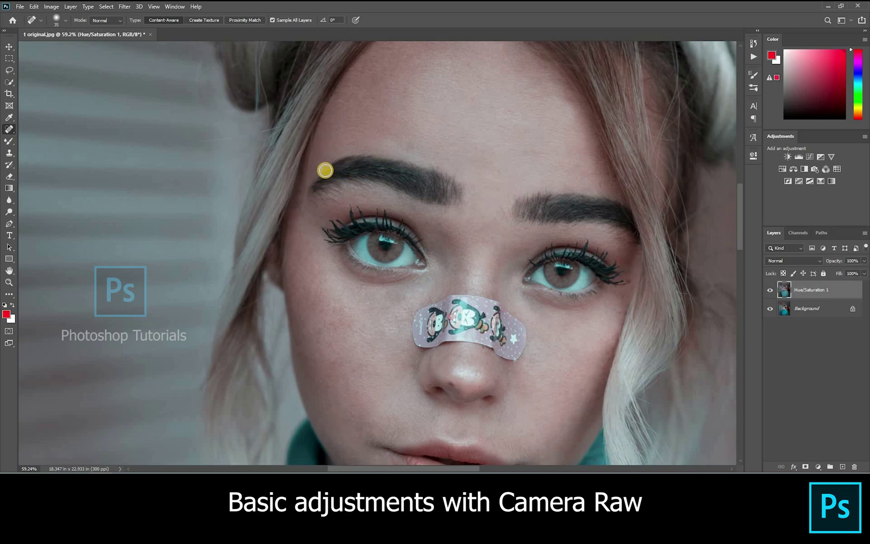
scroll(325, 170, up, 3)
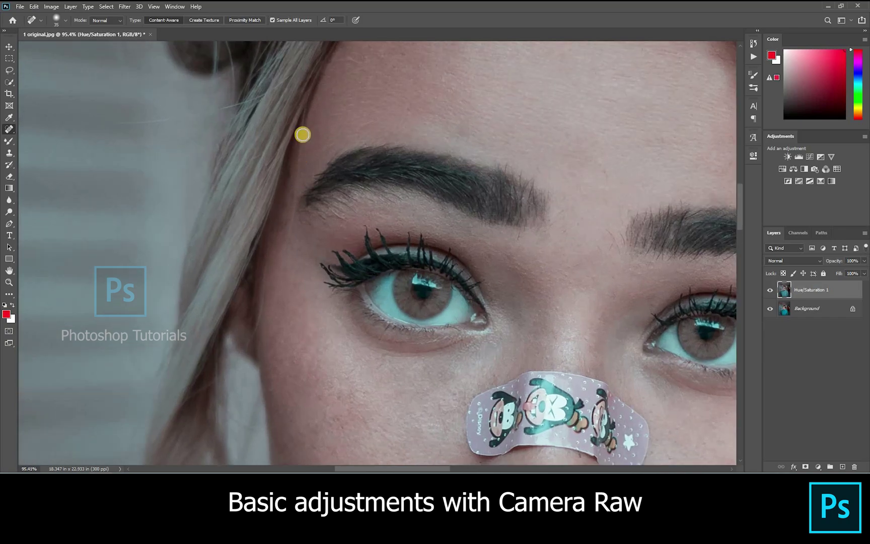
drag(301, 135, 303, 172)
drag(320, 239, 349, 110)
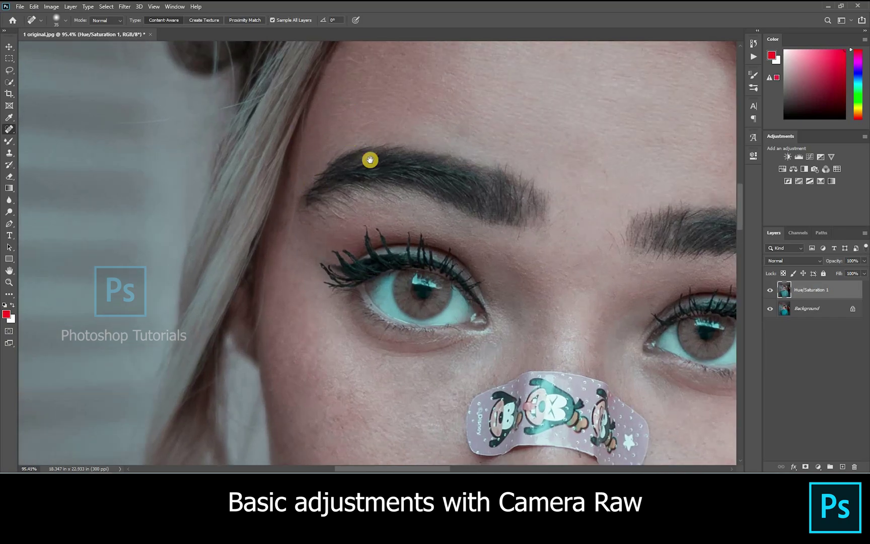
mouse_move(334, 173)
mouse_down()
mouse_move(289, 171)
mouse_move(247, 216)
mouse_up()
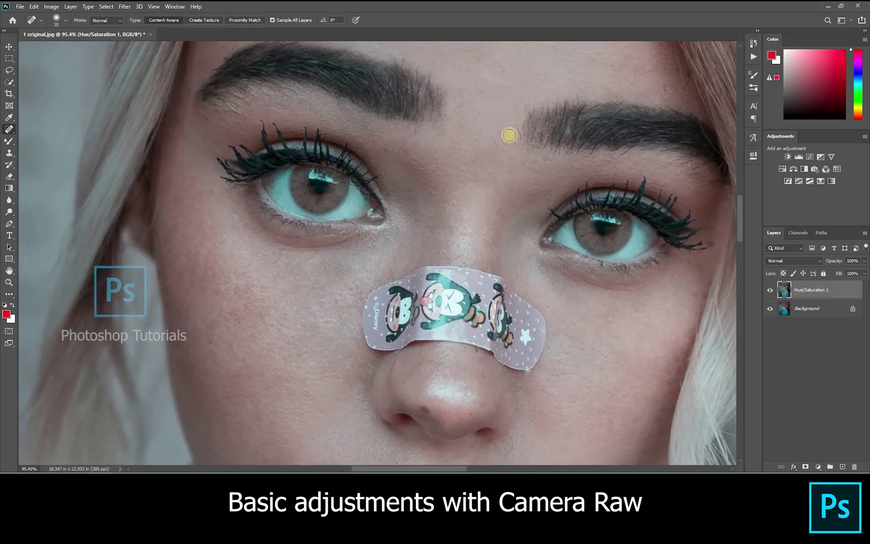
Heal the blemishes and stray hairs between and just below the eyebrows.
mouse_move(503, 139)
mouse_down()
mouse_move(506, 148)
mouse_move(429, 230)
mouse_up()
click(571, 146)
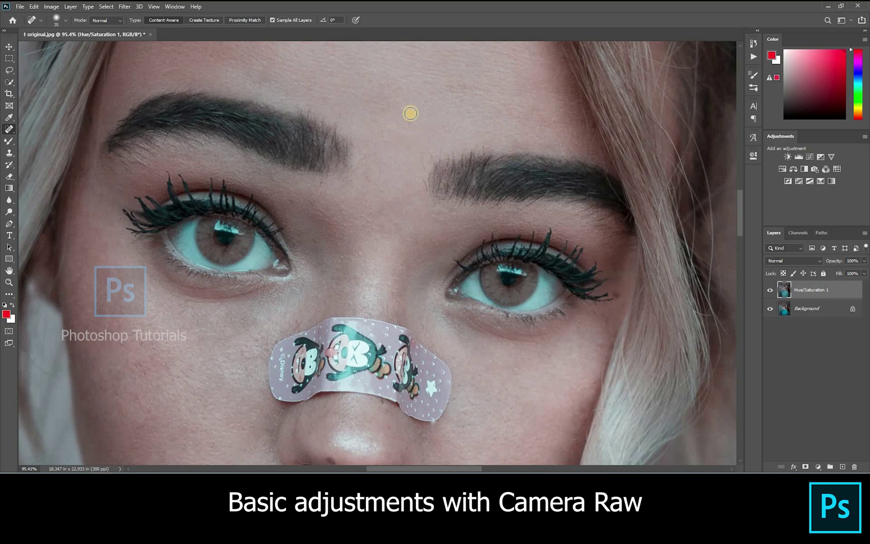
click(411, 134)
scroll(322, 119, down, 3)
click(315, 119)
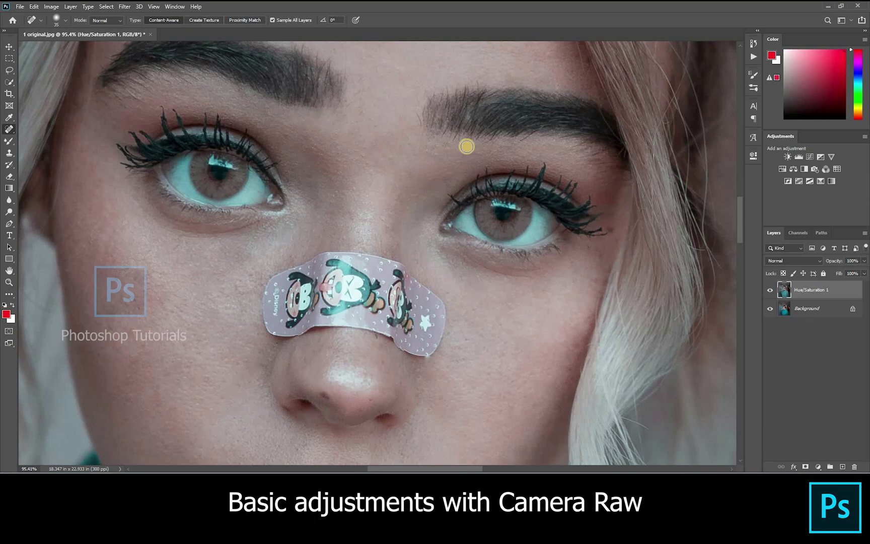
mouse_move(485, 139)
mouse_down()
mouse_move(493, 138)
mouse_move(448, 142)
mouse_move(449, 149)
mouse_up()
mouse_move(421, 100)
mouse_down()
mouse_move(418, 126)
mouse_move(439, 202)
mouse_up()
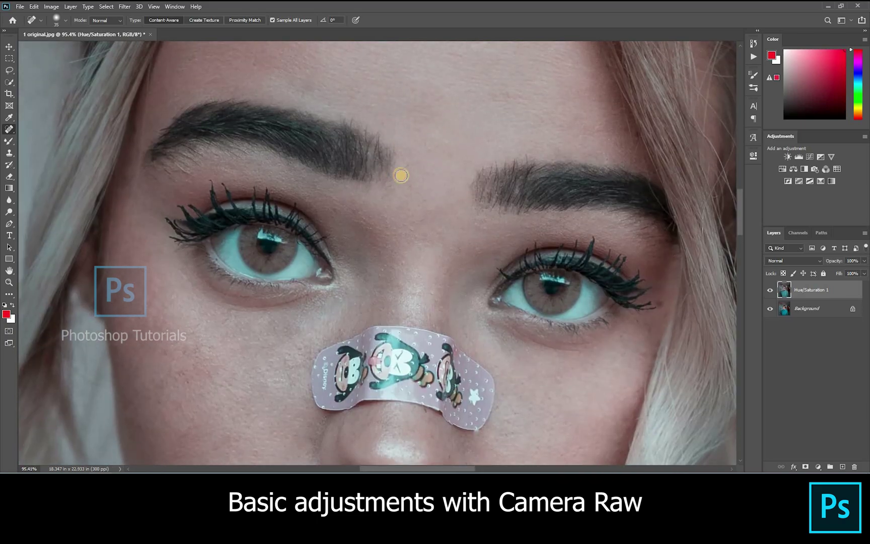
mouse_move(401, 175)
mouse_down()
mouse_move(390, 132)
mouse_move(407, 178)
mouse_move(389, 187)
mouse_up()
Remove the dark mole beside the chin and heal the small spots around the nose and upper lip.
scroll(427, 102, down, 10)
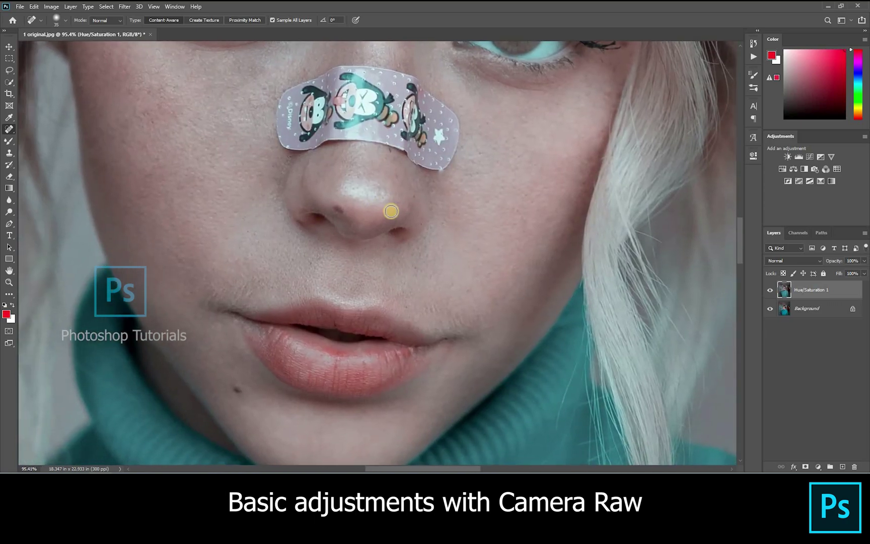
mouse_move(413, 193)
mouse_down()
mouse_move(417, 241)
mouse_move(421, 220)
mouse_up()
scroll(297, 245, down, 5)
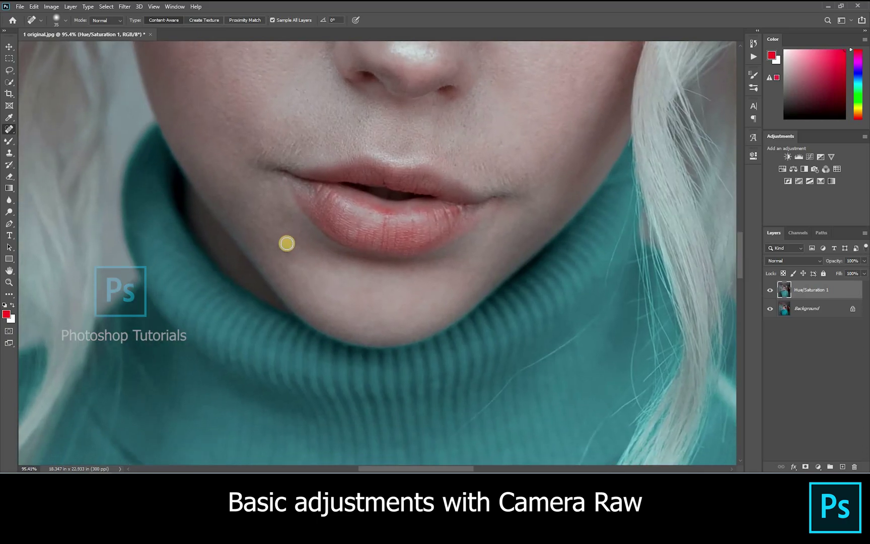
click(286, 242)
drag(441, 167, 441, 190)
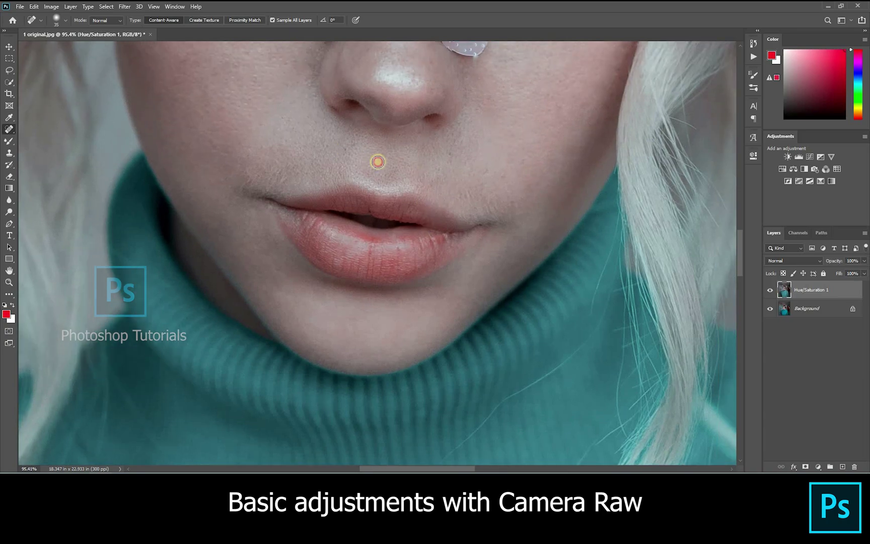
Heal the remaining blemishes on both cheeks beside the nose.
scroll(428, 216, up, 6)
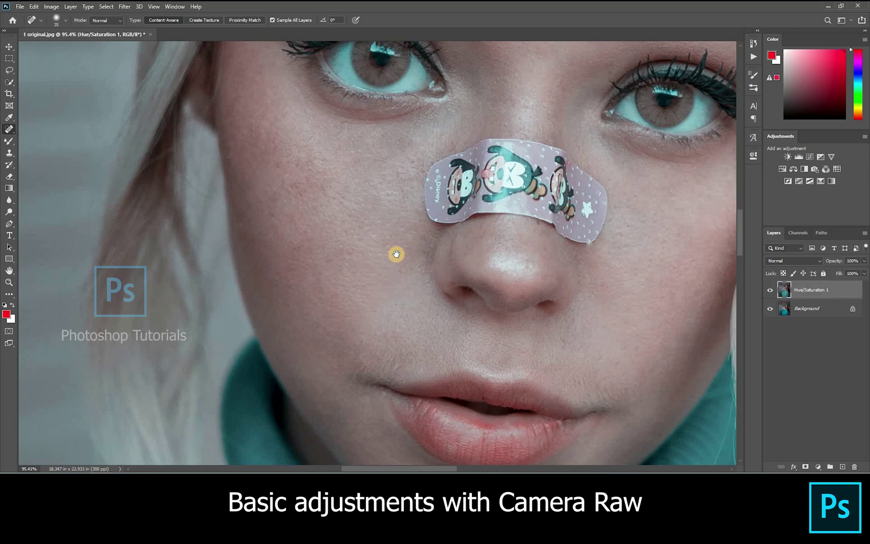
scroll(460, 239, right, 4)
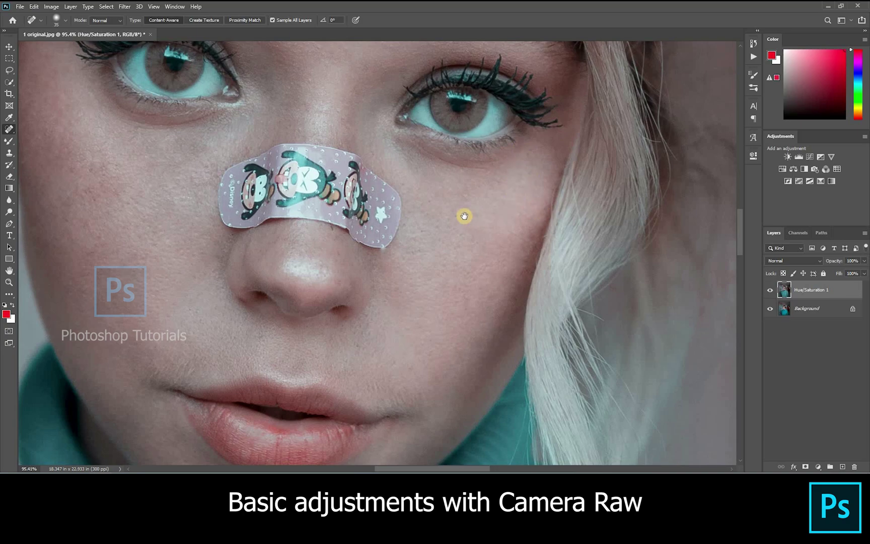
drag(464, 216, 508, 258)
mouse_move(465, 229)
mouse_down()
mouse_move(466, 198)
mouse_move(466, 225)
mouse_up()
Inspect the whole portrait, the face and the sweater's shoulder for spots that still need healing.
scroll(466, 224, down, 5)
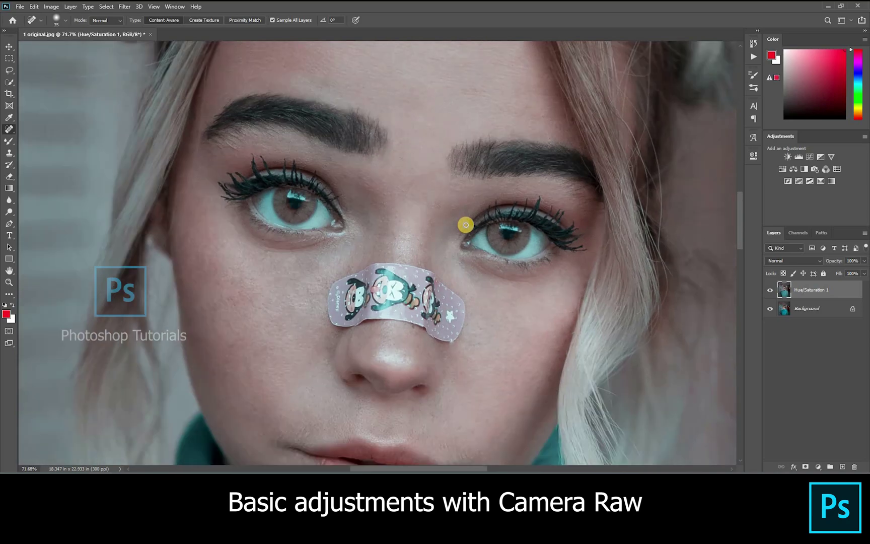
scroll(466, 224, down, 2)
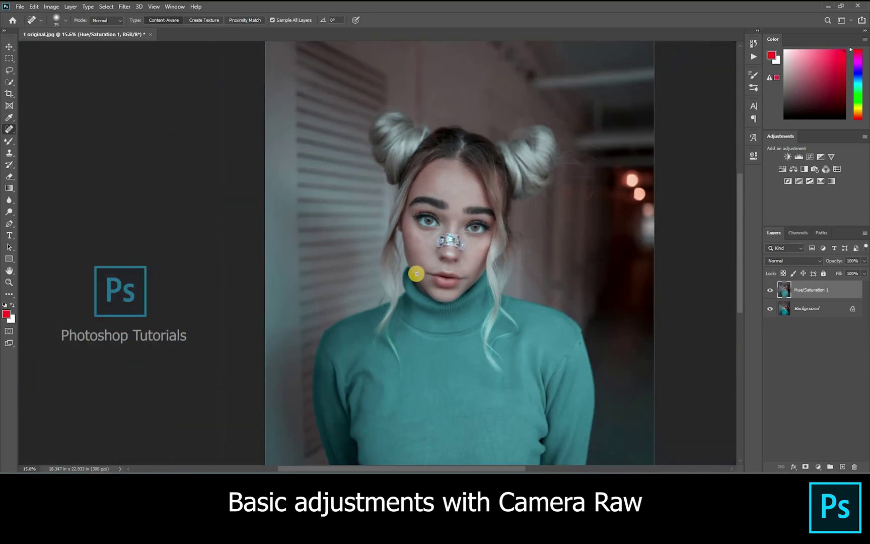
scroll(487, 223, up, 5)
scroll(487, 223, up, 2)
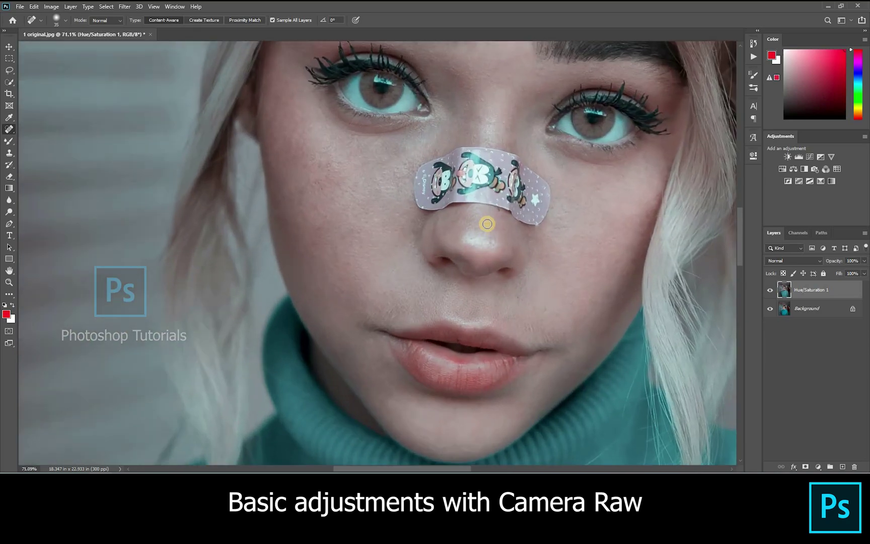
scroll(464, 217, down, 7)
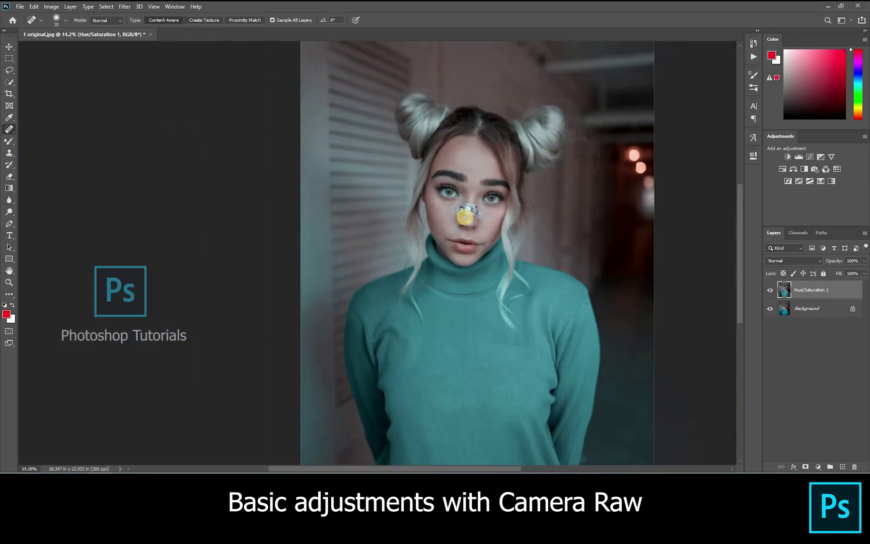
scroll(471, 314, up, 6)
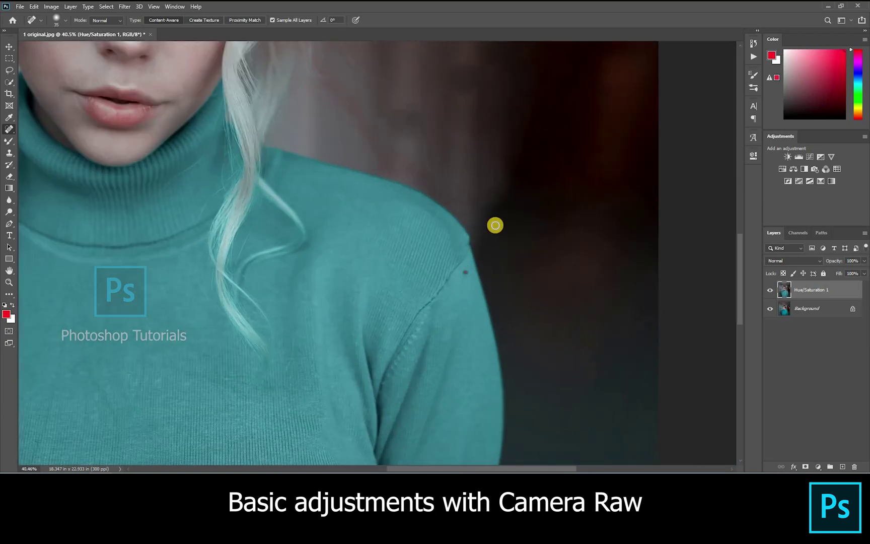